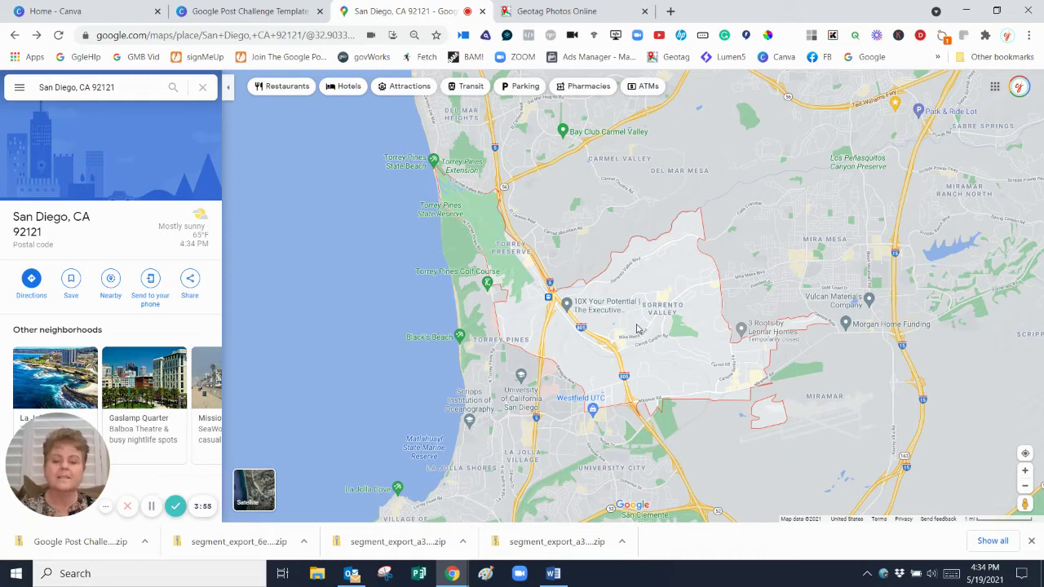
Step: Copy the coordinates of a point in Sorrento Valley within the 92121 area and switch to the GeoImgr geotagging page
{"action": "right_click", "coordinate": [638, 329]}
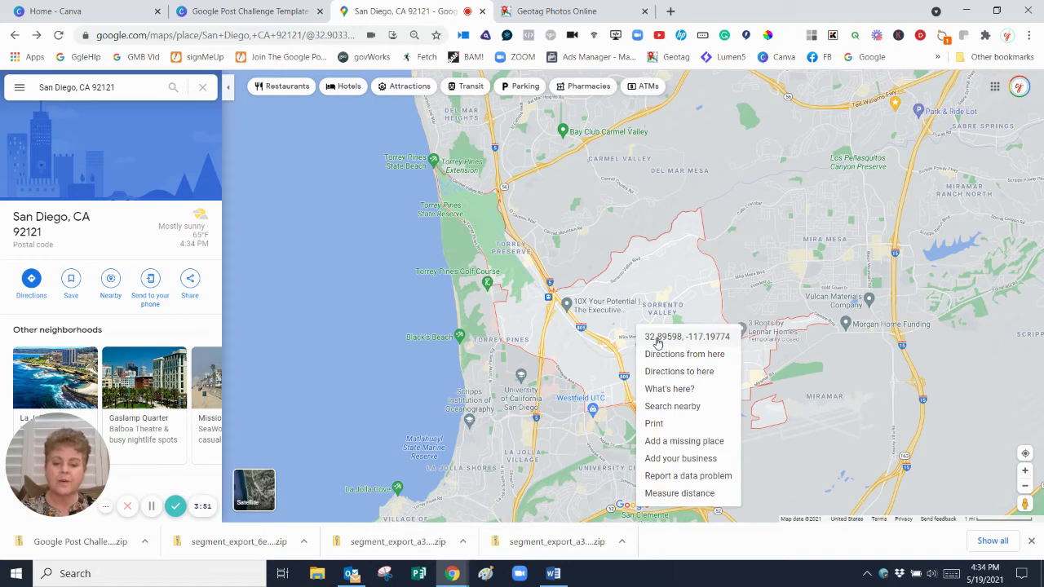
{"action": "left_click", "coordinate": [658, 336]}
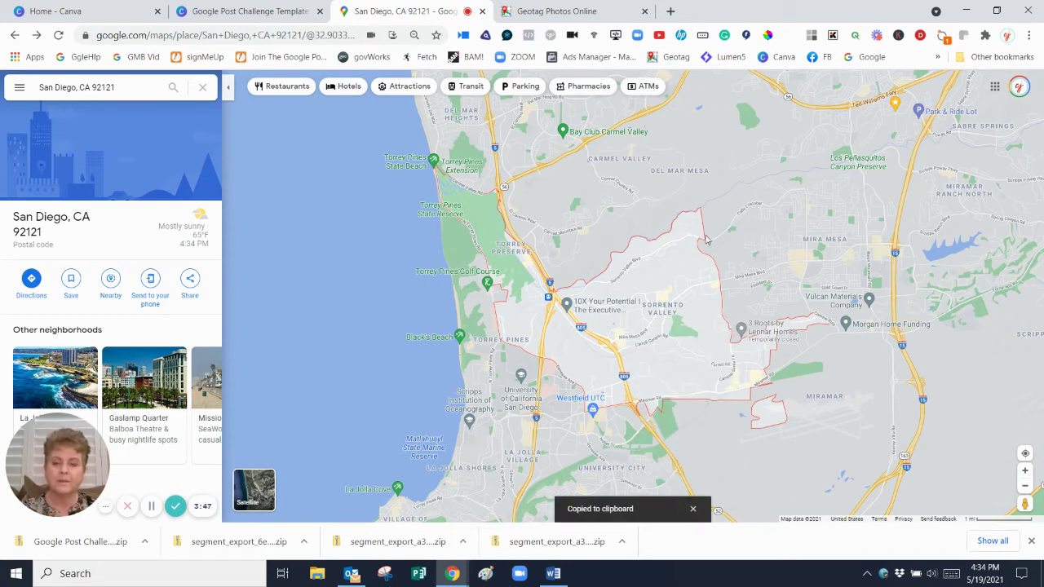
{"action": "left_click", "coordinate": [569, 12]}
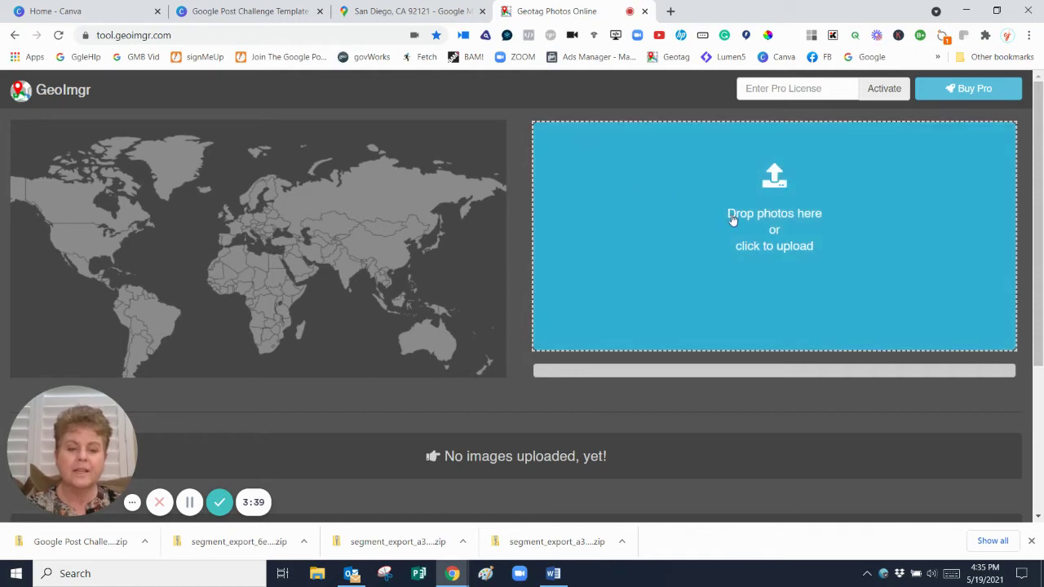
Step: Upload the "Spring clean" photo from the "Google Post Challenge 1" folder on the Desktop
{"action": "left_click", "coordinate": [772, 228]}
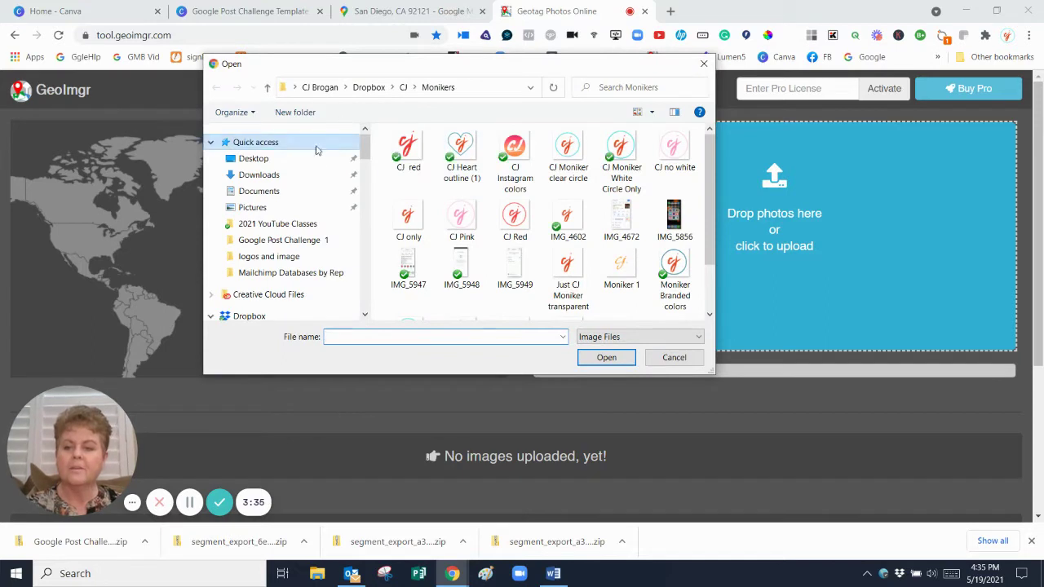
{"action": "left_click", "coordinate": [310, 163]}
{"action": "left_click", "coordinate": [462, 200]}
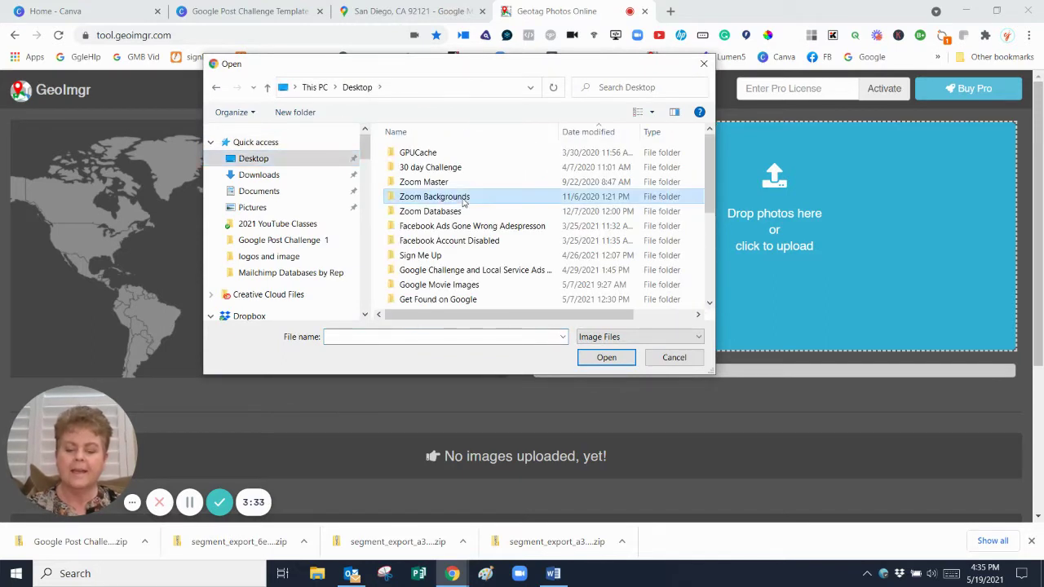
{"action": "type", "text": "google m"}
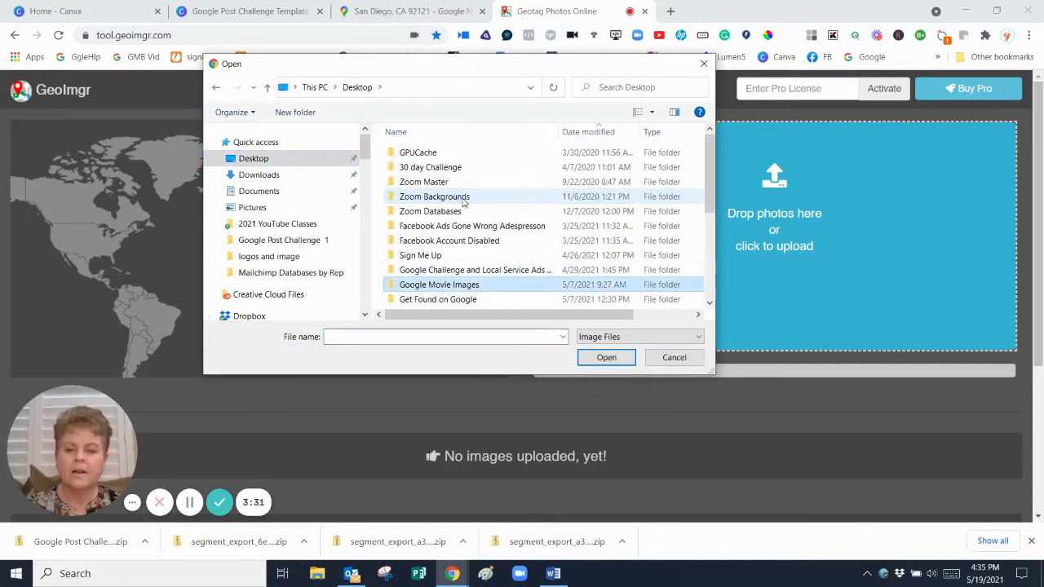
{"action": "type", "text": "google 3"}
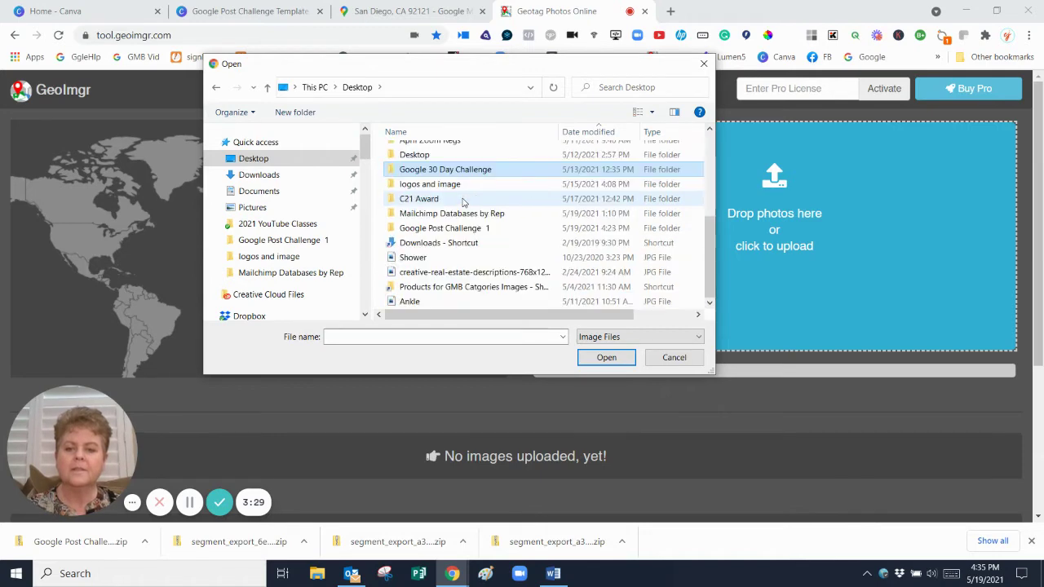
{"action": "type", "text": "google p"}
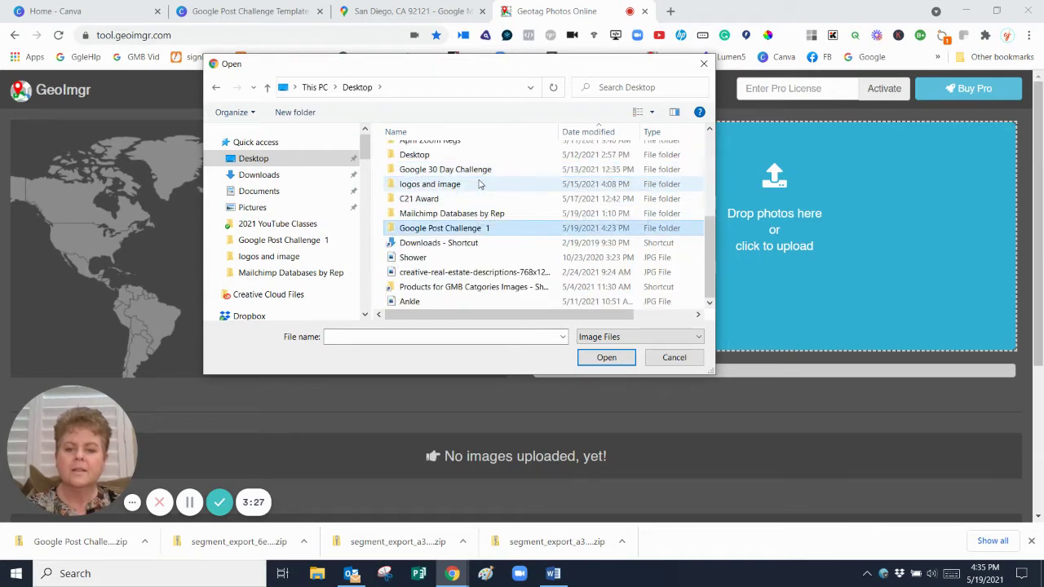
{"action": "double_click", "coordinate": [466, 230]}
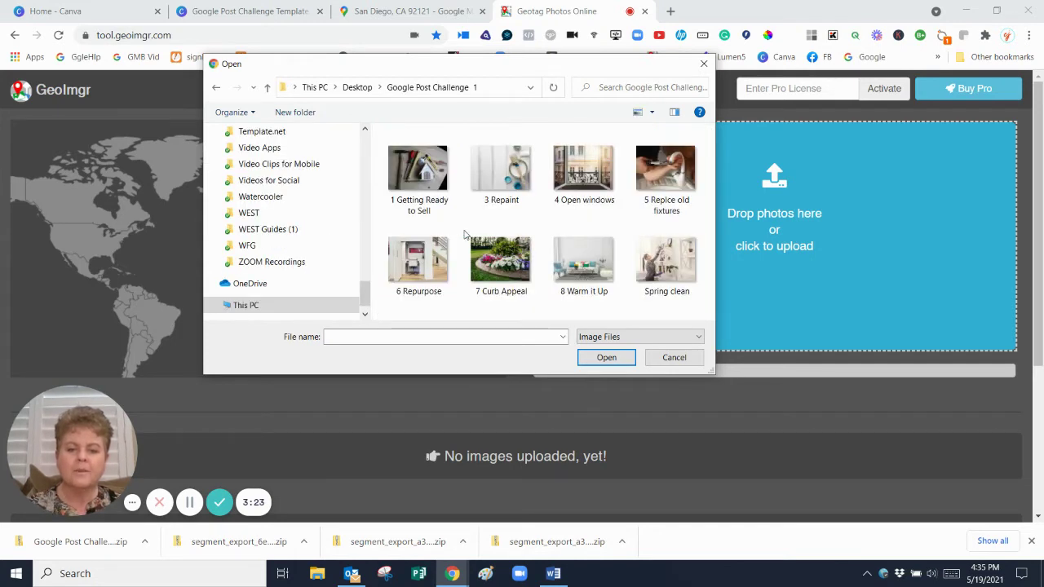
{"action": "left_click", "coordinate": [667, 276]}
{"action": "left_click", "coordinate": [606, 358]}
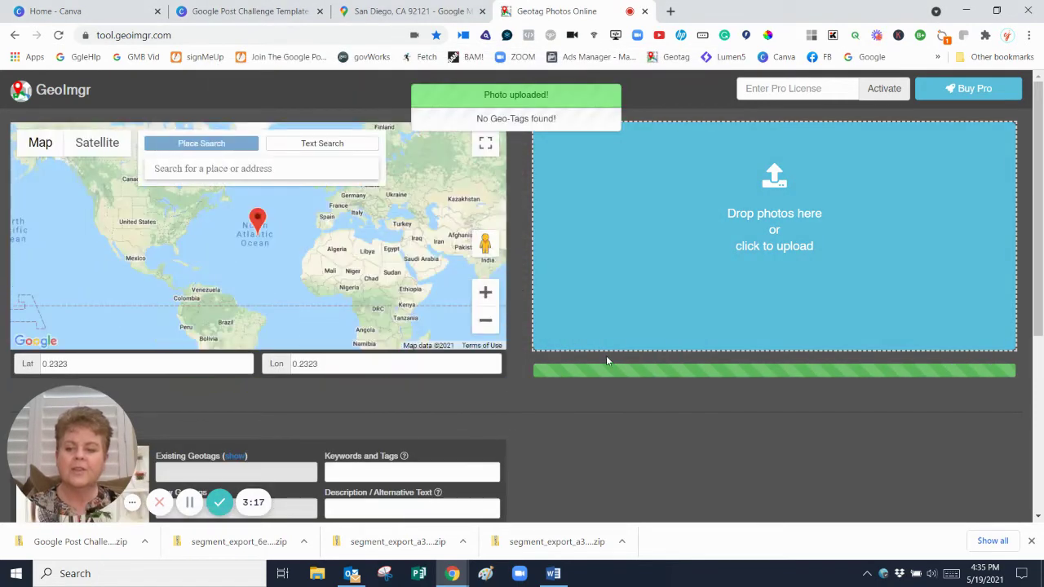
Step: Clear the default latitude and longitude values for the uploaded photo
{"action": "scroll", "coordinate": [593, 319], "scroll_direction": "down", "scroll_amount": 2}
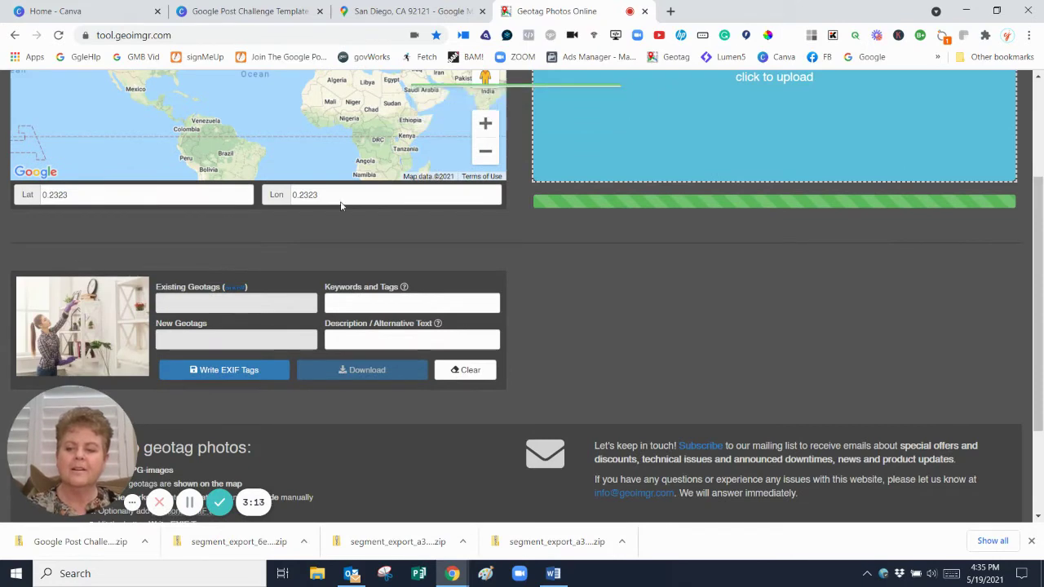
{"action": "left_click_drag", "start_coordinate": [1039, 258], "coordinate": [1038, 159]}
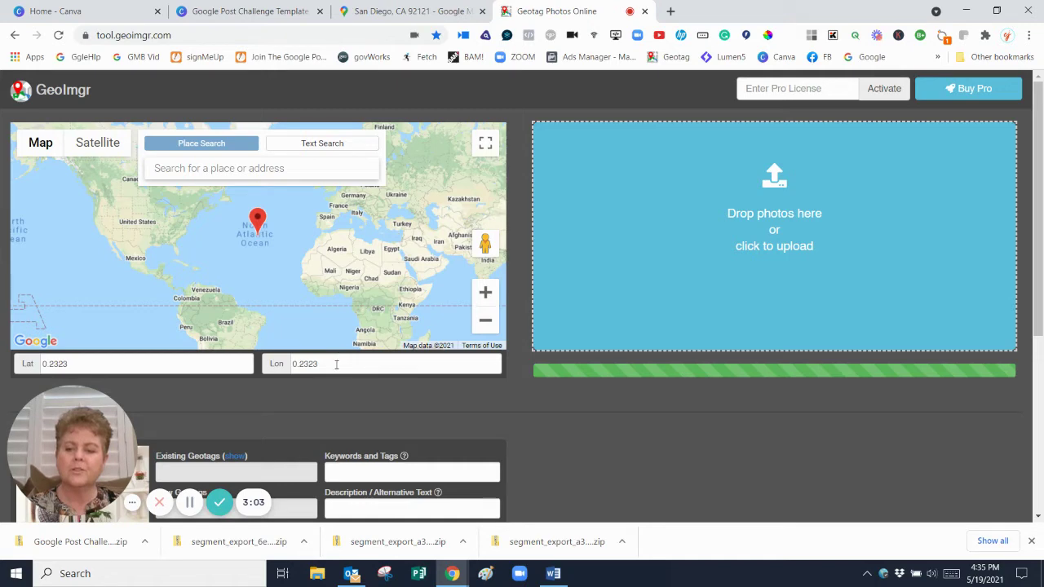
{"action": "left_click_drag", "start_coordinate": [70, 363], "coordinate": [20, 364]}
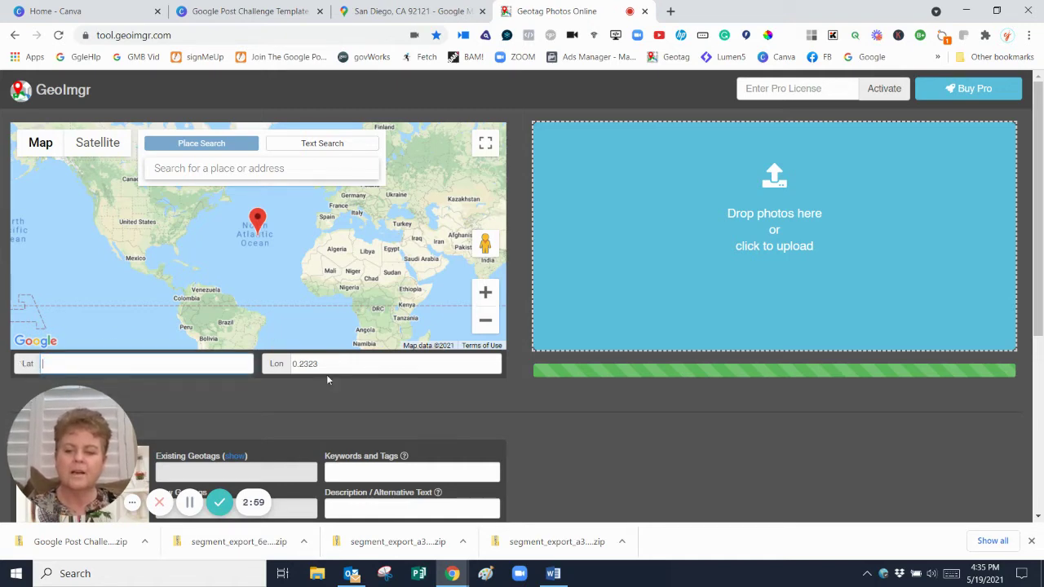
{"action": "left_click_drag", "start_coordinate": [326, 363], "coordinate": [284, 367]}
{"action": "key", "text": "BackSpace"}
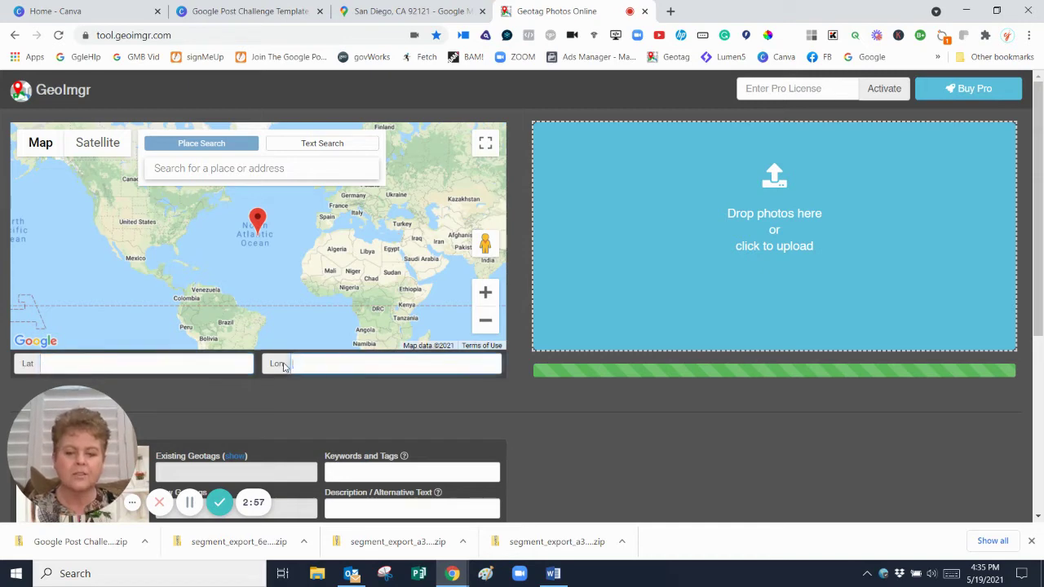
Step: Set the photo's latitude to 32.89597685897084 and its longitude to -117.19773602036969 using the copied coordinates
{"action": "left_click", "coordinate": [212, 364]}
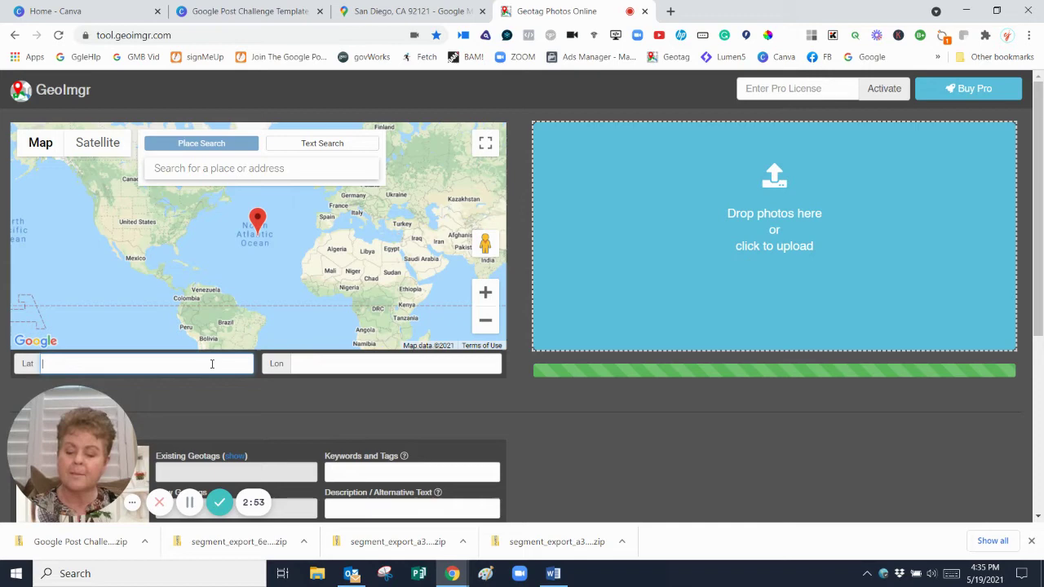
{"action": "key", "text": "ctrl+v"}
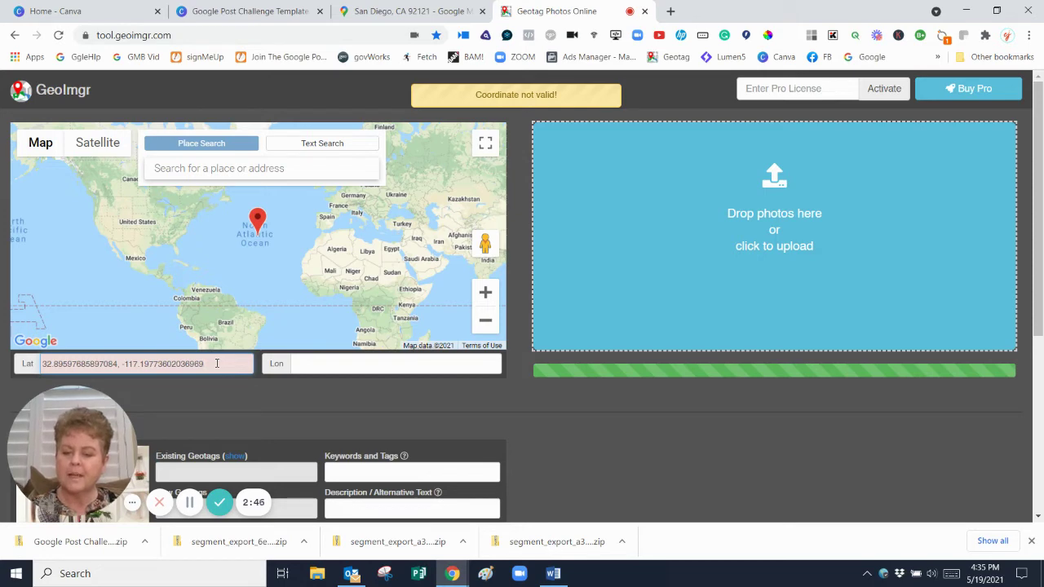
{"action": "left_click_drag", "start_coordinate": [210, 363], "coordinate": [120, 362]}
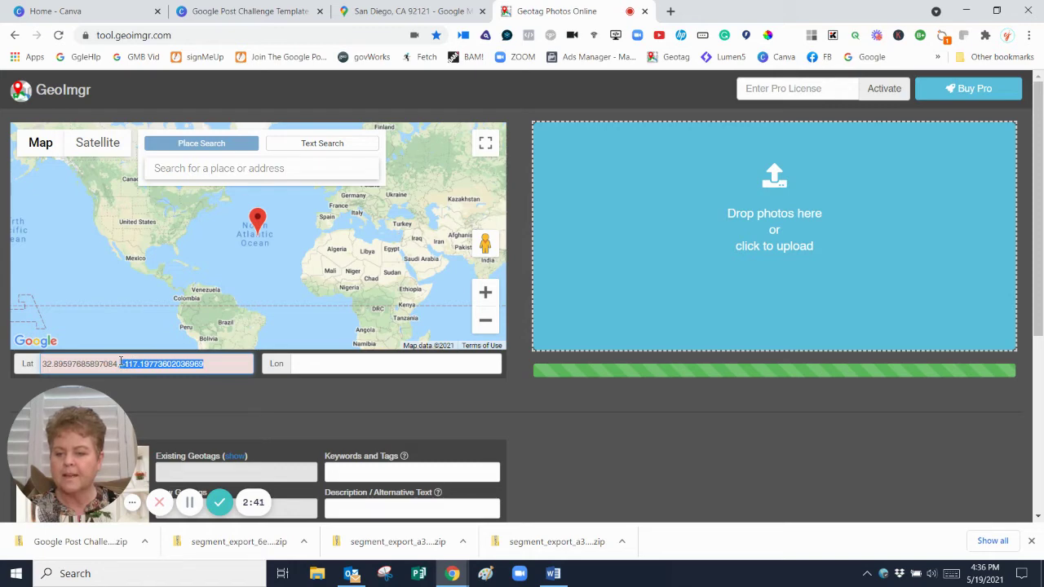
{"action": "key", "text": "BackSpace"}
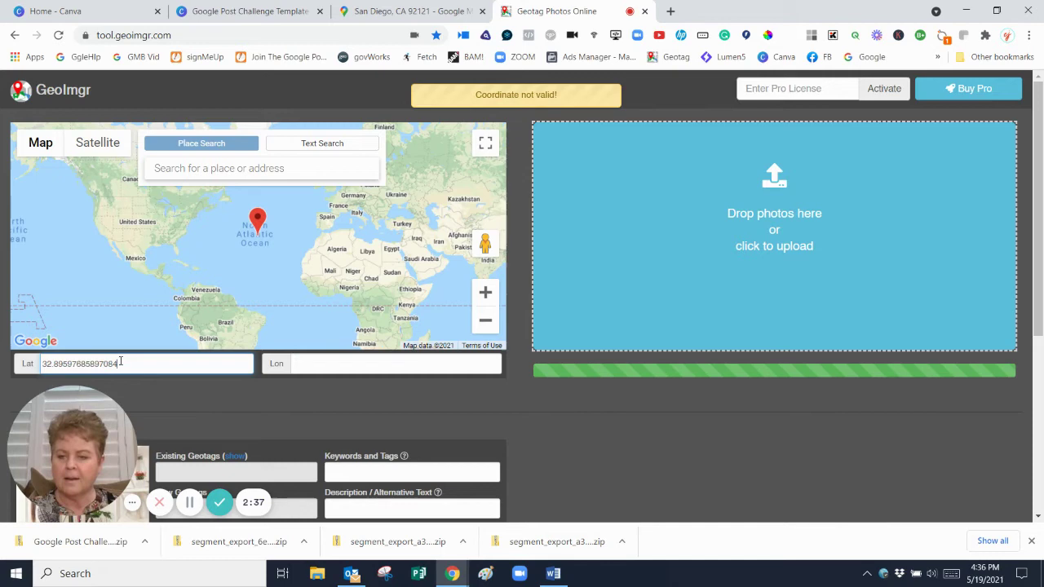
{"action": "left_click", "coordinate": [328, 364]}
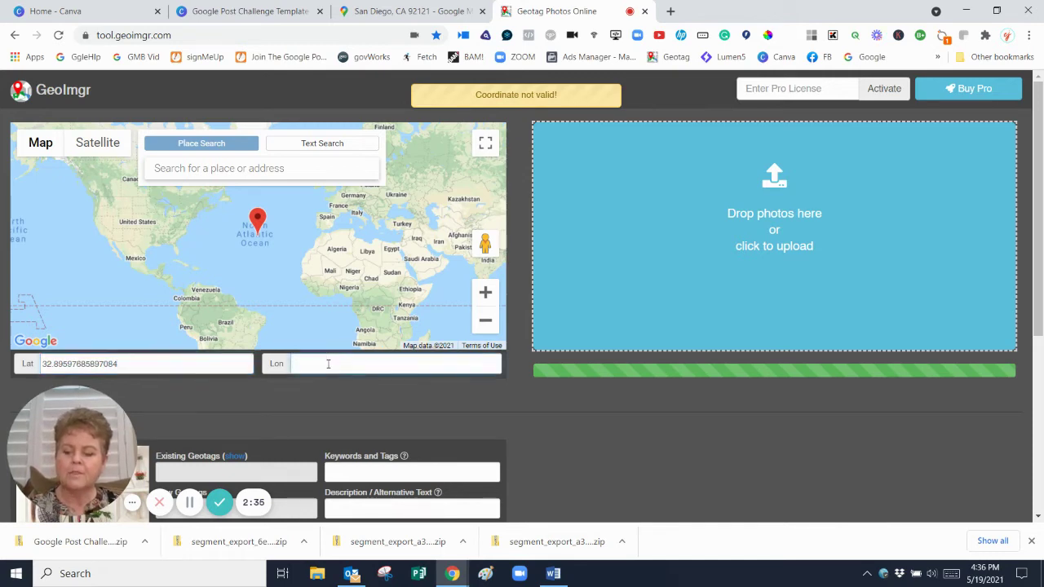
{"action": "key", "text": "ctrl+v"}
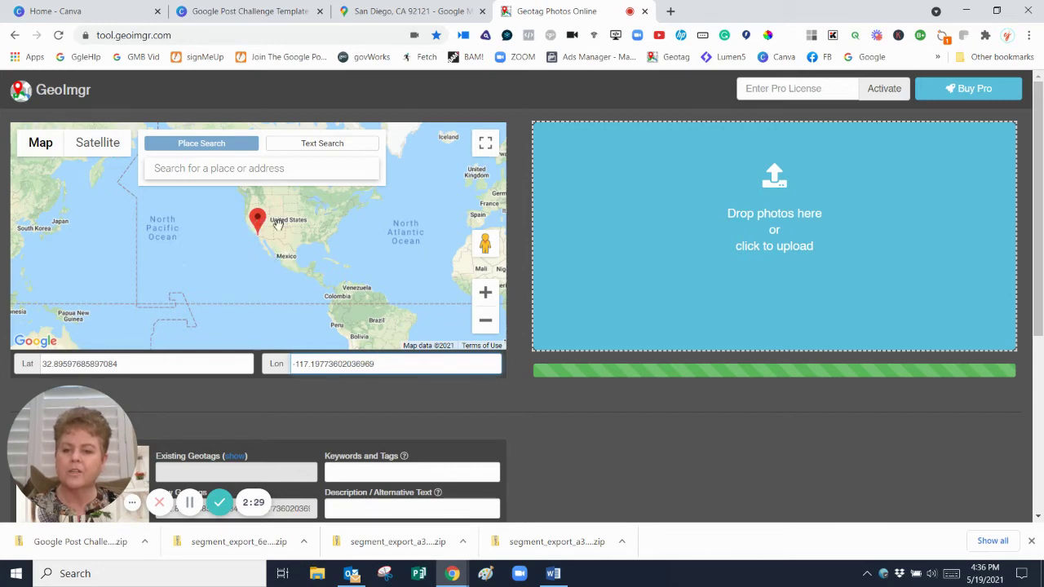
Step: Examine the marker's location on the map up close, down to the surrounding neighborhoods
{"action": "left_click", "coordinate": [486, 294]}
{"action": "left_click", "coordinate": [485, 293]}
{"action": "left_click", "coordinate": [486, 294]}
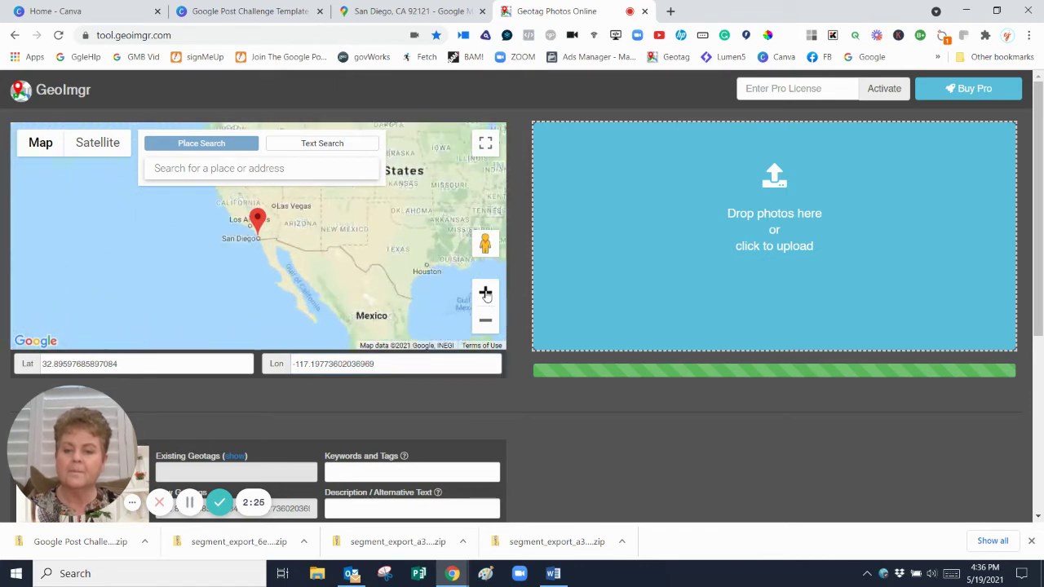
{"action": "left_click", "coordinate": [486, 294]}
{"action": "left_click", "coordinate": [486, 293]}
{"action": "left_click", "coordinate": [485, 293]}
{"action": "left_click", "coordinate": [485, 293]}
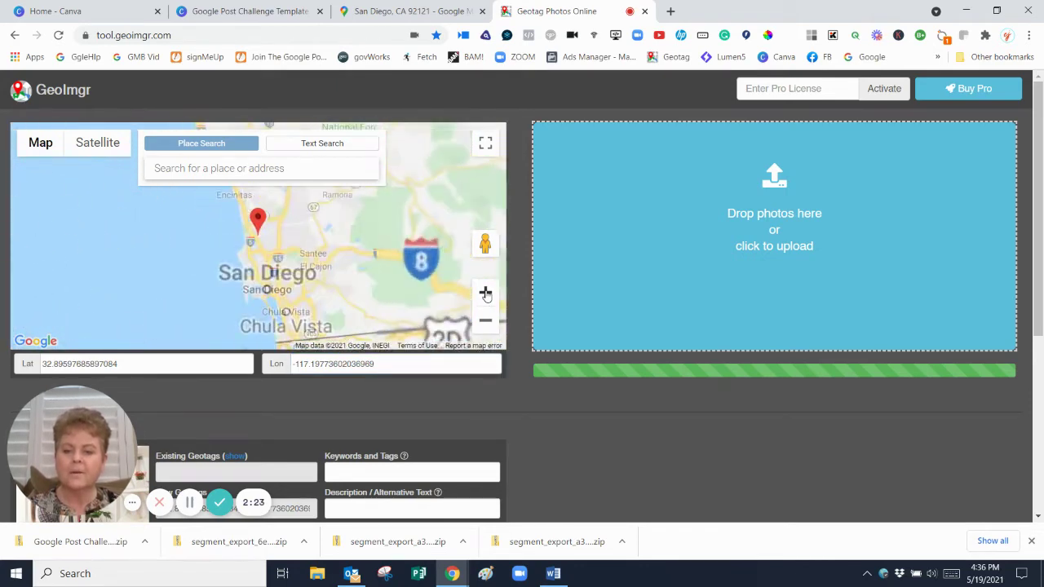
{"action": "left_click", "coordinate": [485, 293]}
{"action": "left_click", "coordinate": [485, 293]}
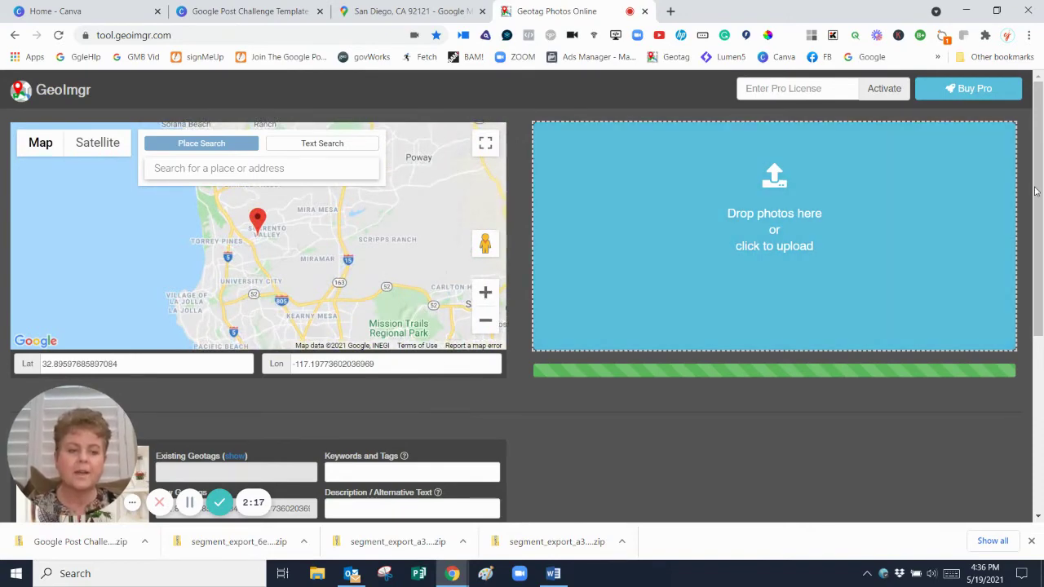
Step: Write the new geotags into the photo's EXIF data and download the tagged image
{"action": "left_click_drag", "start_coordinate": [1040, 192], "coordinate": [1040, 294]}
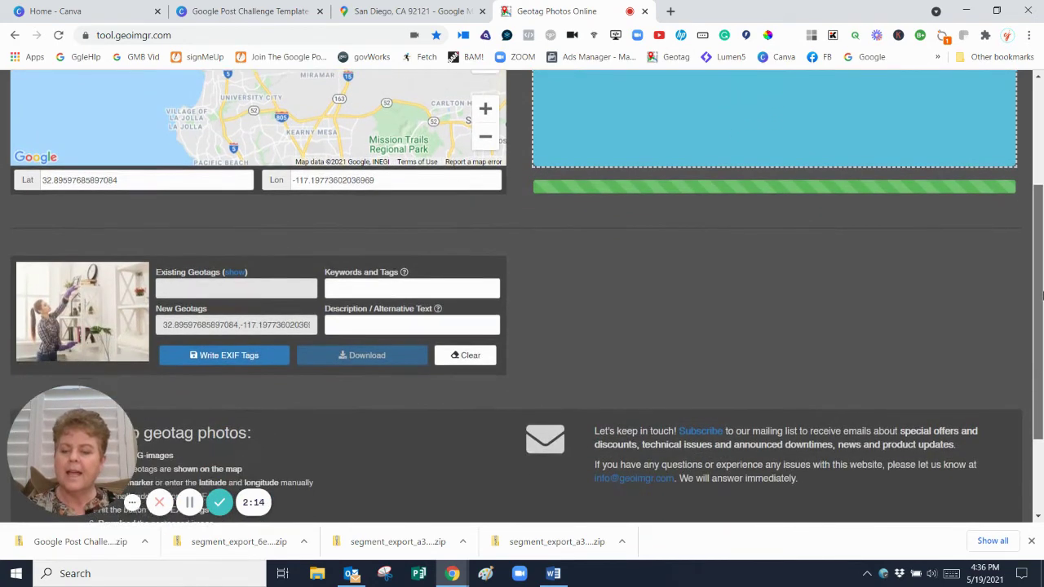
{"action": "left_click", "coordinate": [217, 357]}
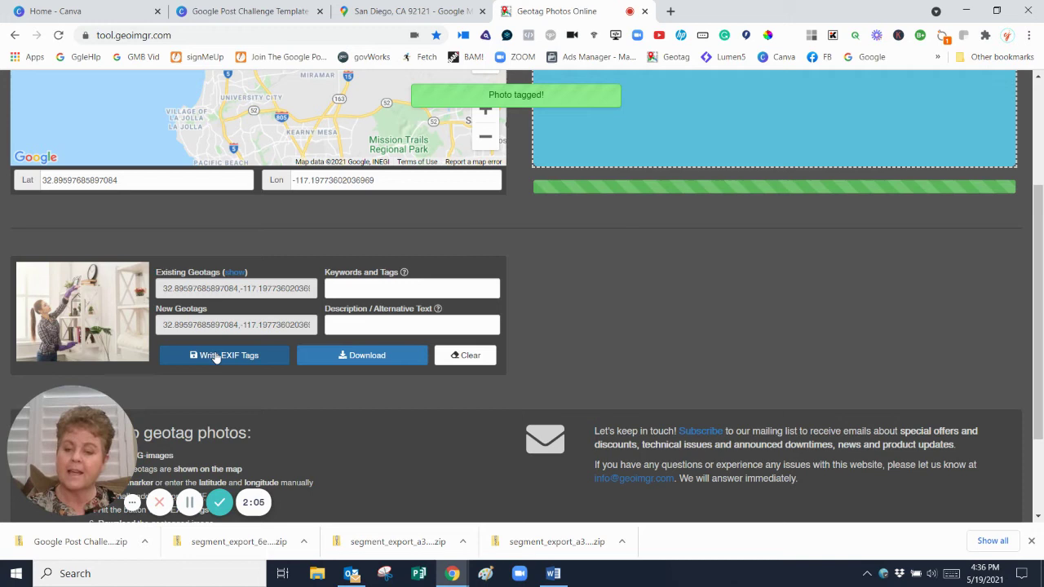
{"action": "left_click", "coordinate": [375, 358]}
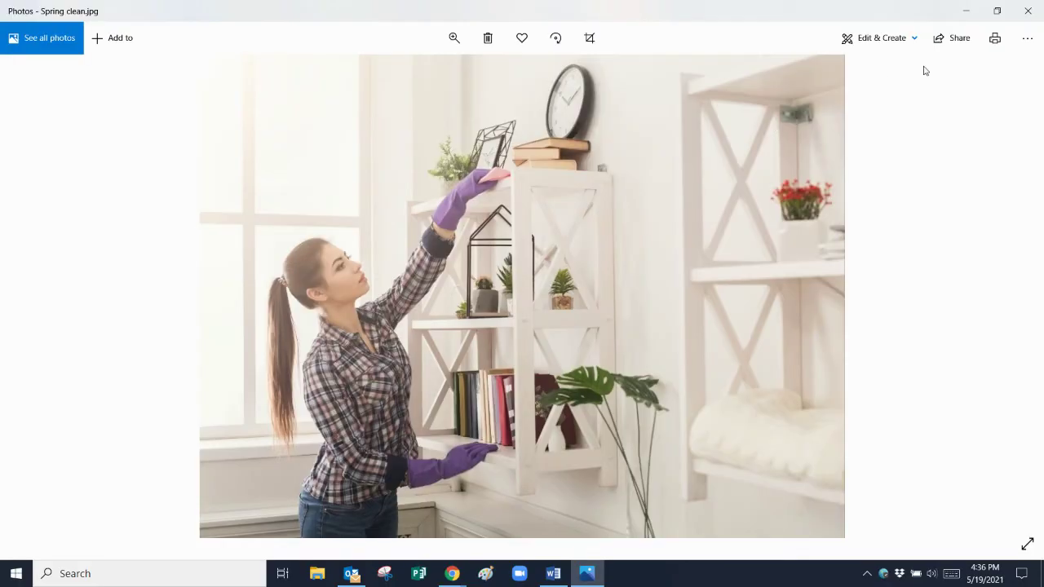
Step: Try to save the downloaded photo as "Spring clean GT" in the "Google Post Challenge 1" folder, and return to the GeoImgr page
{"action": "left_click", "coordinate": [1027, 38]}
{"action": "left_click", "coordinate": [993, 95]}
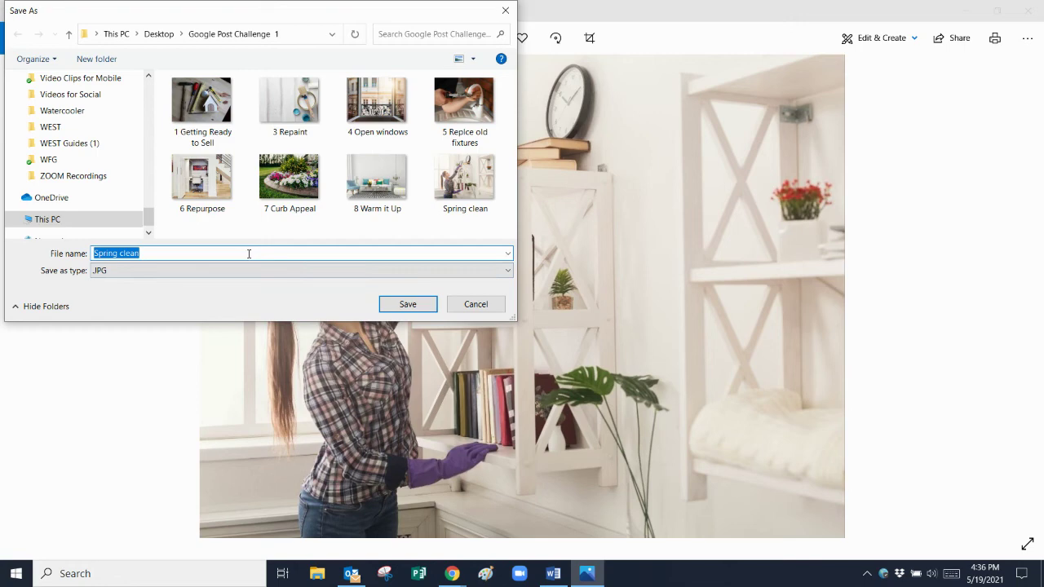
{"action": "left_click", "coordinate": [248, 254]}
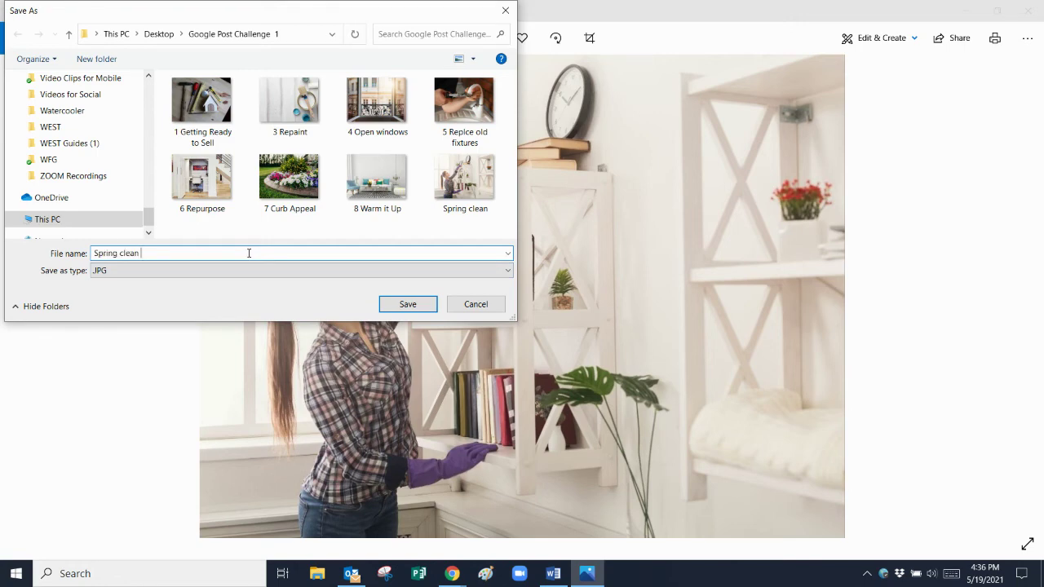
{"action": "type", "text": "GT"}
{"action": "left_click", "coordinate": [410, 304]}
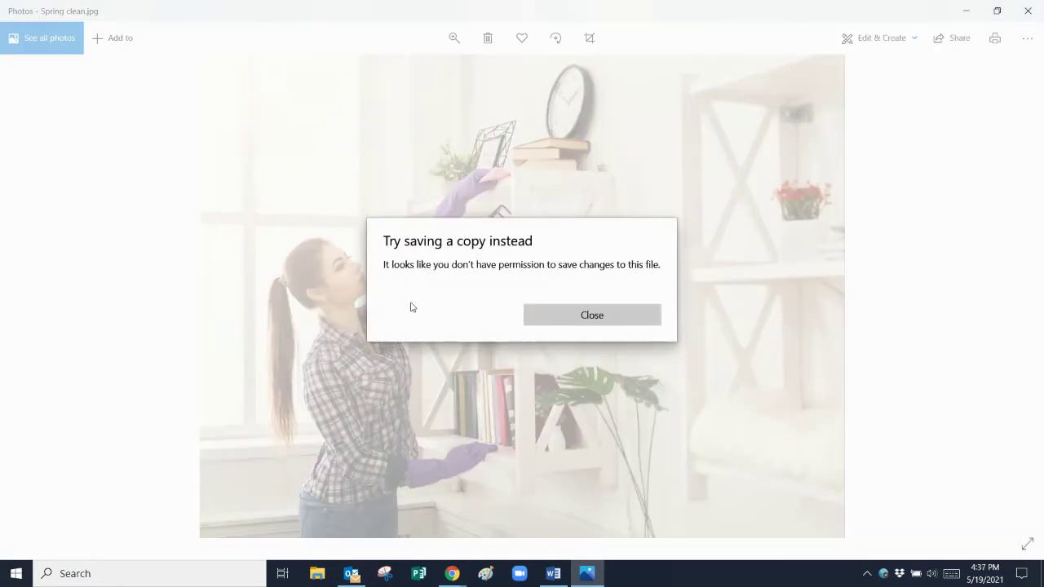
{"action": "left_click", "coordinate": [585, 317]}
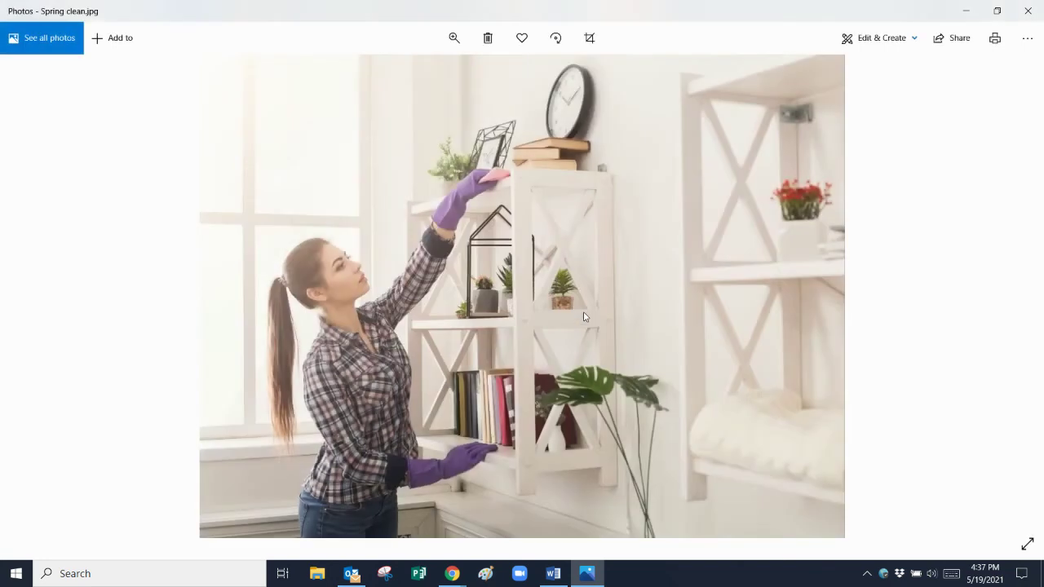
{"action": "left_click", "coordinate": [1027, 11]}
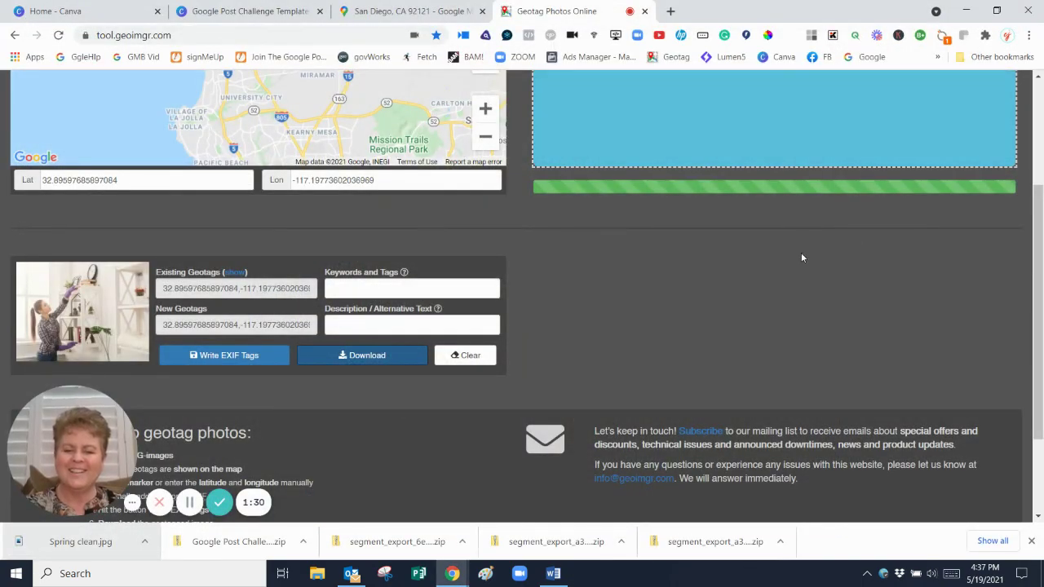
{"action": "left_click_drag", "start_coordinate": [1037, 249], "coordinate": [1041, 200]}
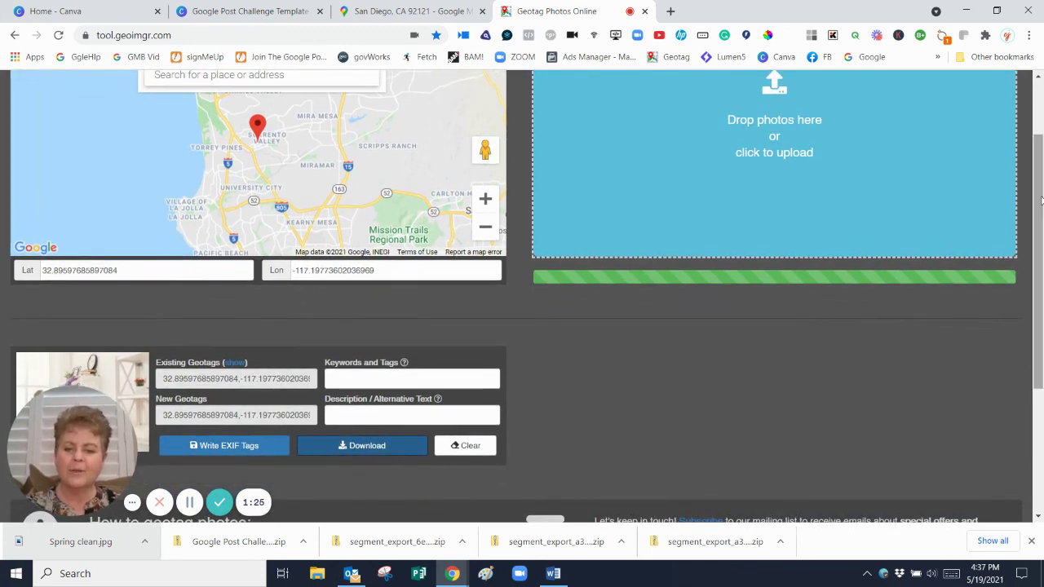